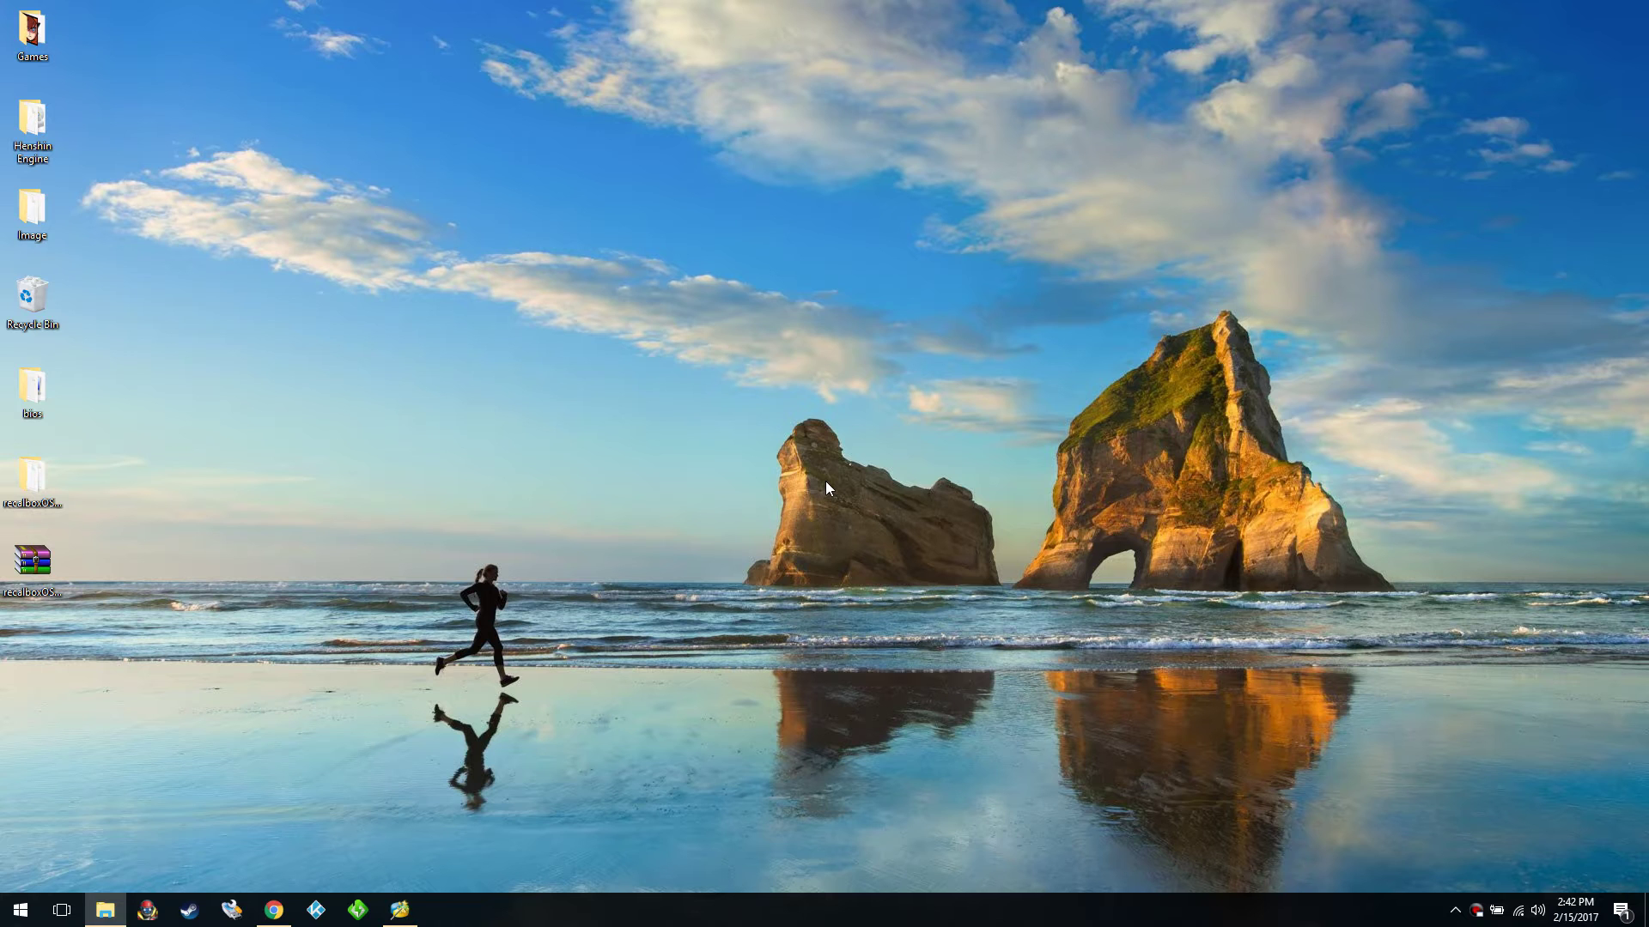
- Leave the releases page, open the recalboxOS-4.0.0 desktop folder, then go to Partition Wizard
left_click(276, 911)
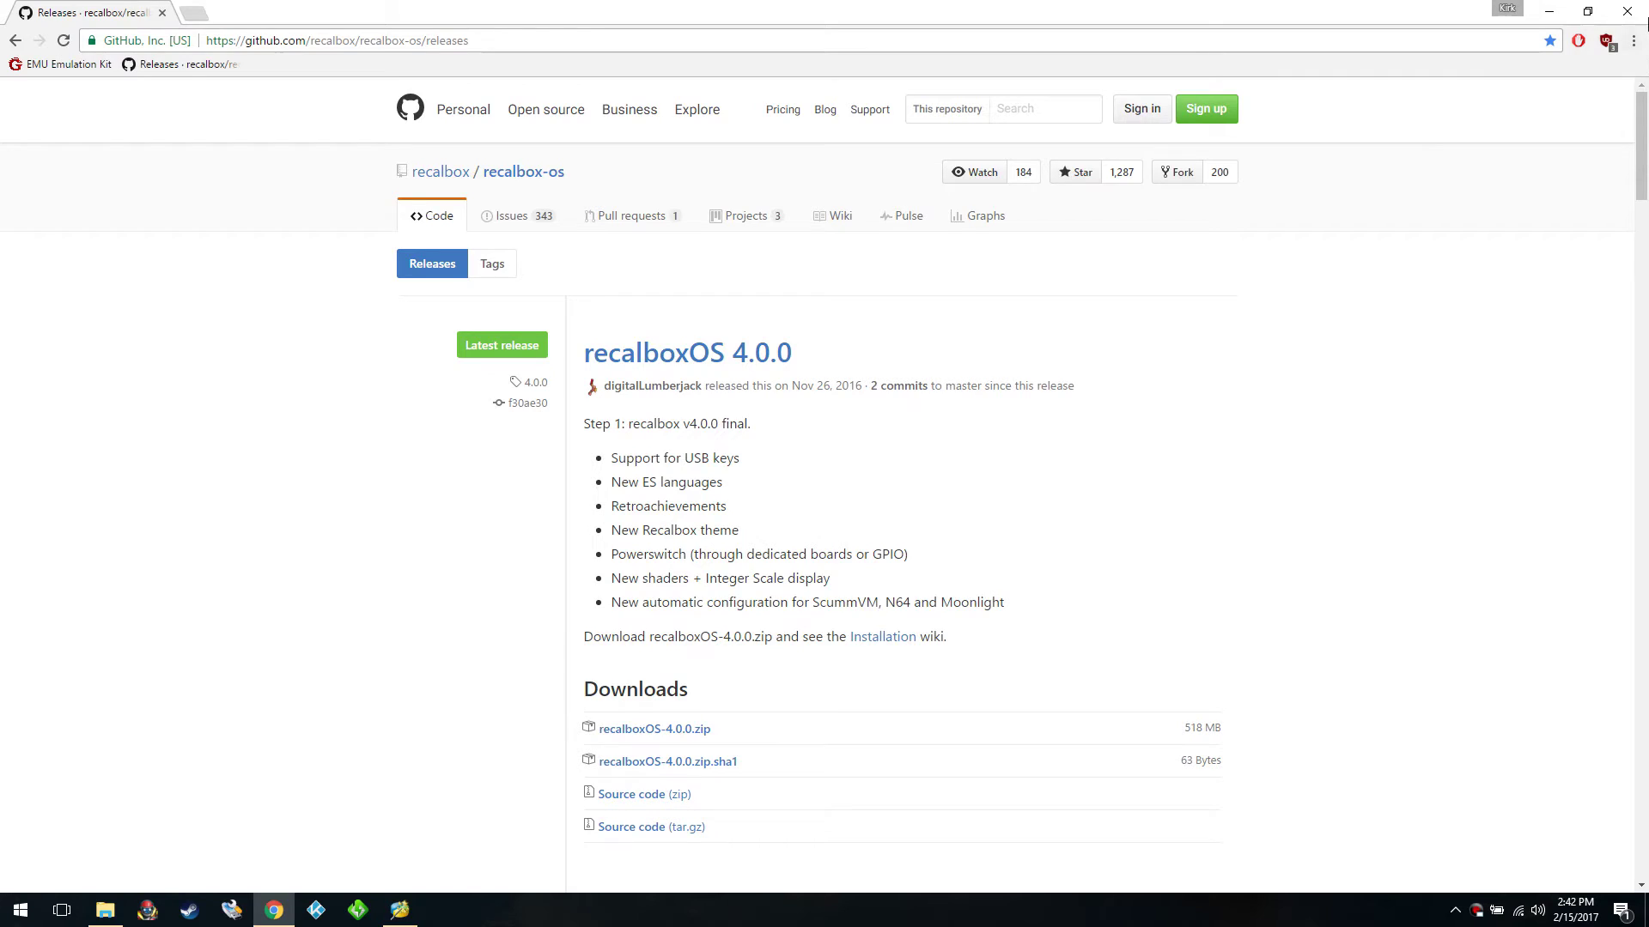
left_click(1628, 11)
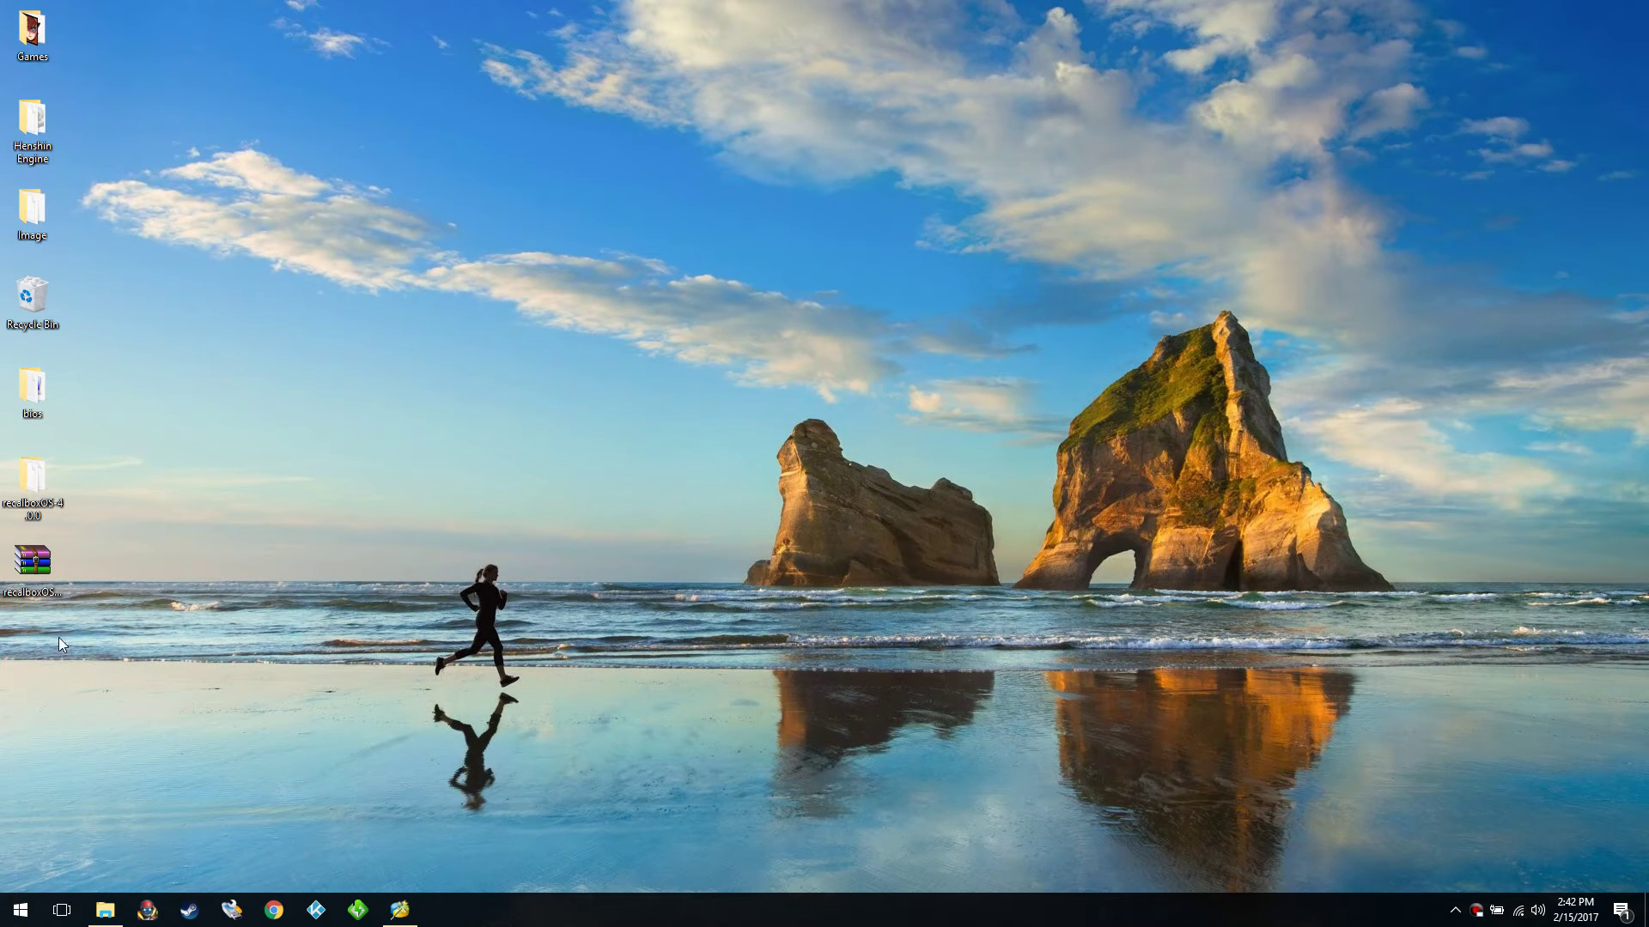
left_click(29, 487)
double_click(28, 487)
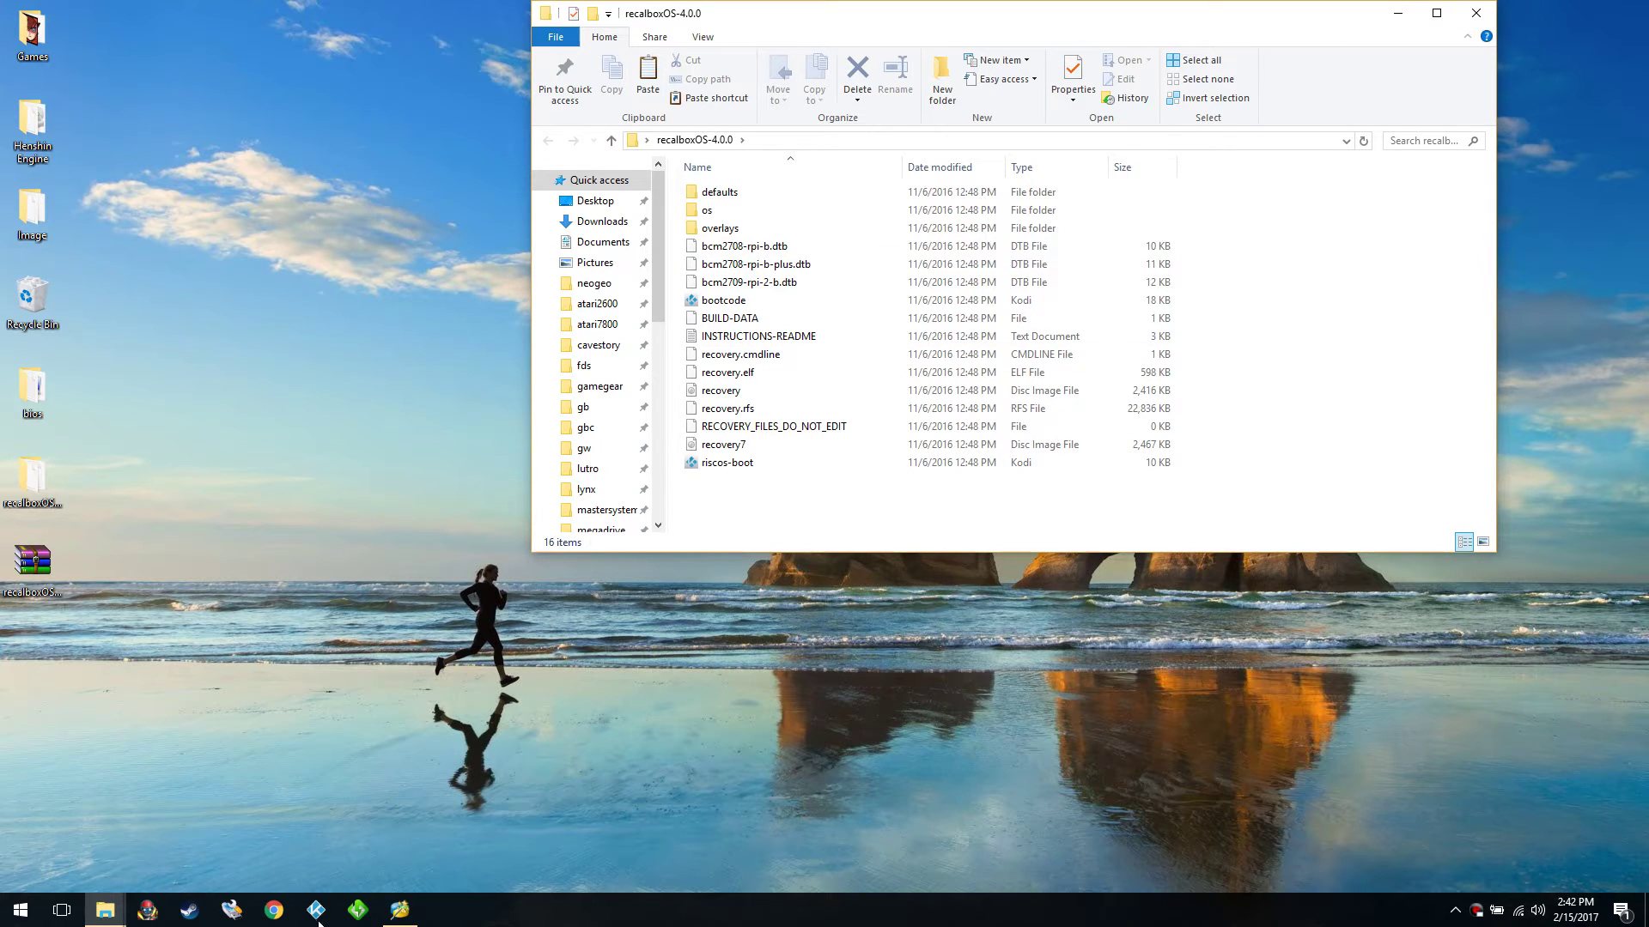
left_click(403, 913)
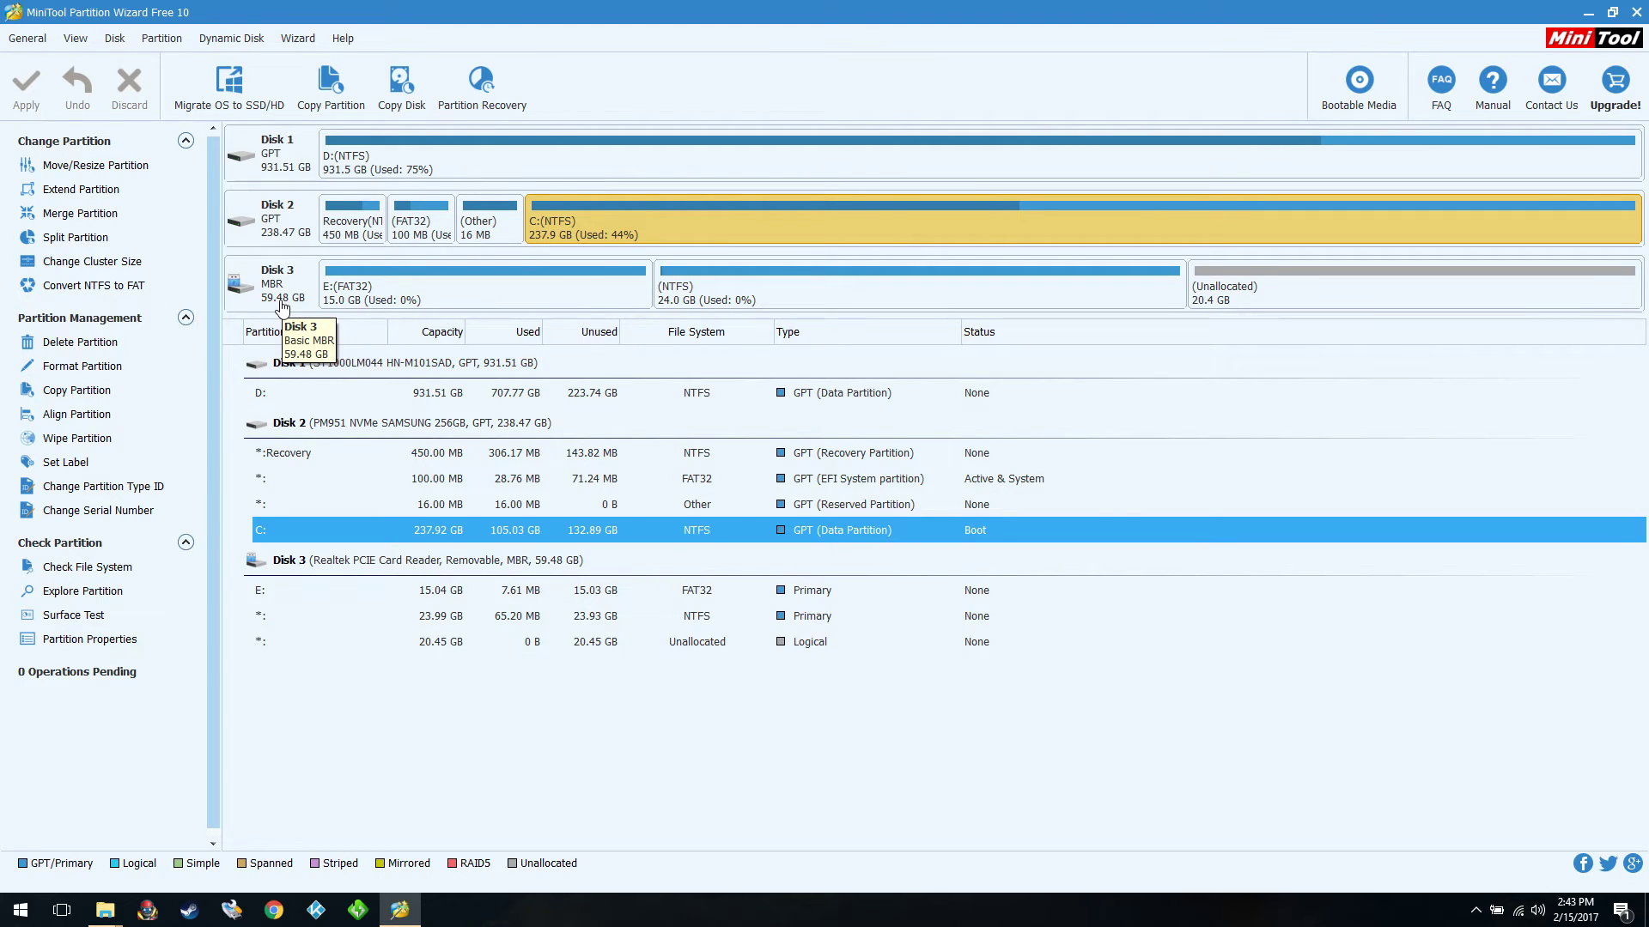
- Select the card's 15 GB FAT32 partition E: on Disk 3
left_click(488, 289)
- Delete the E: FAT32 and NTFS partitions on Disk 3, leaving 59.48 GB unallocated
right_click(490, 296)
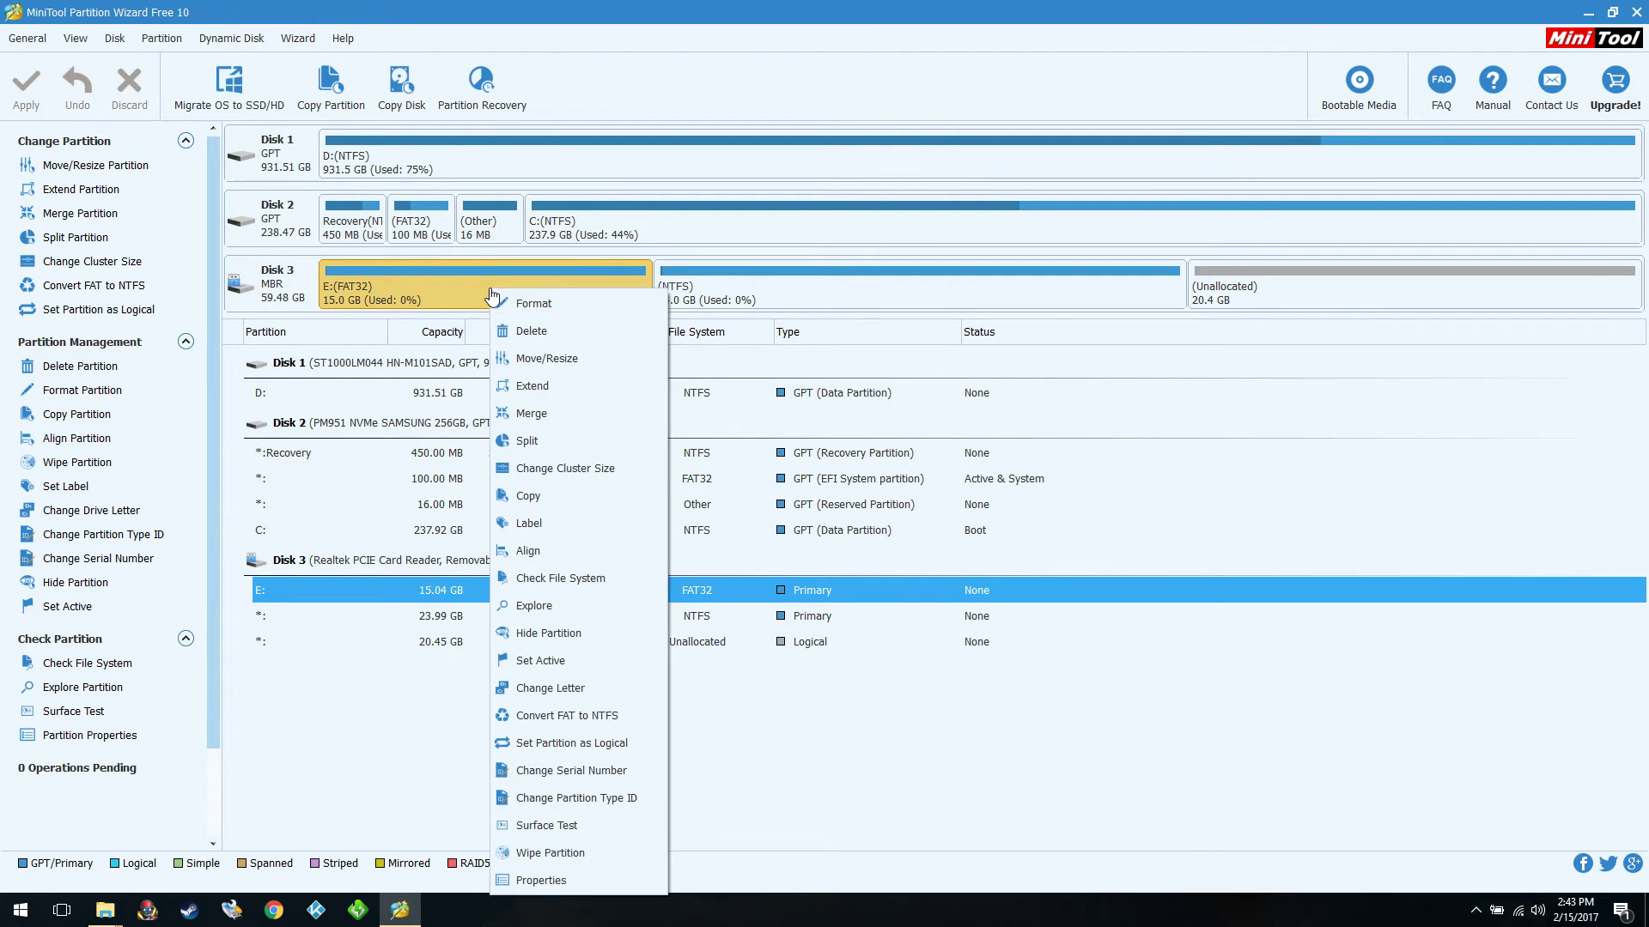
left_click(539, 334)
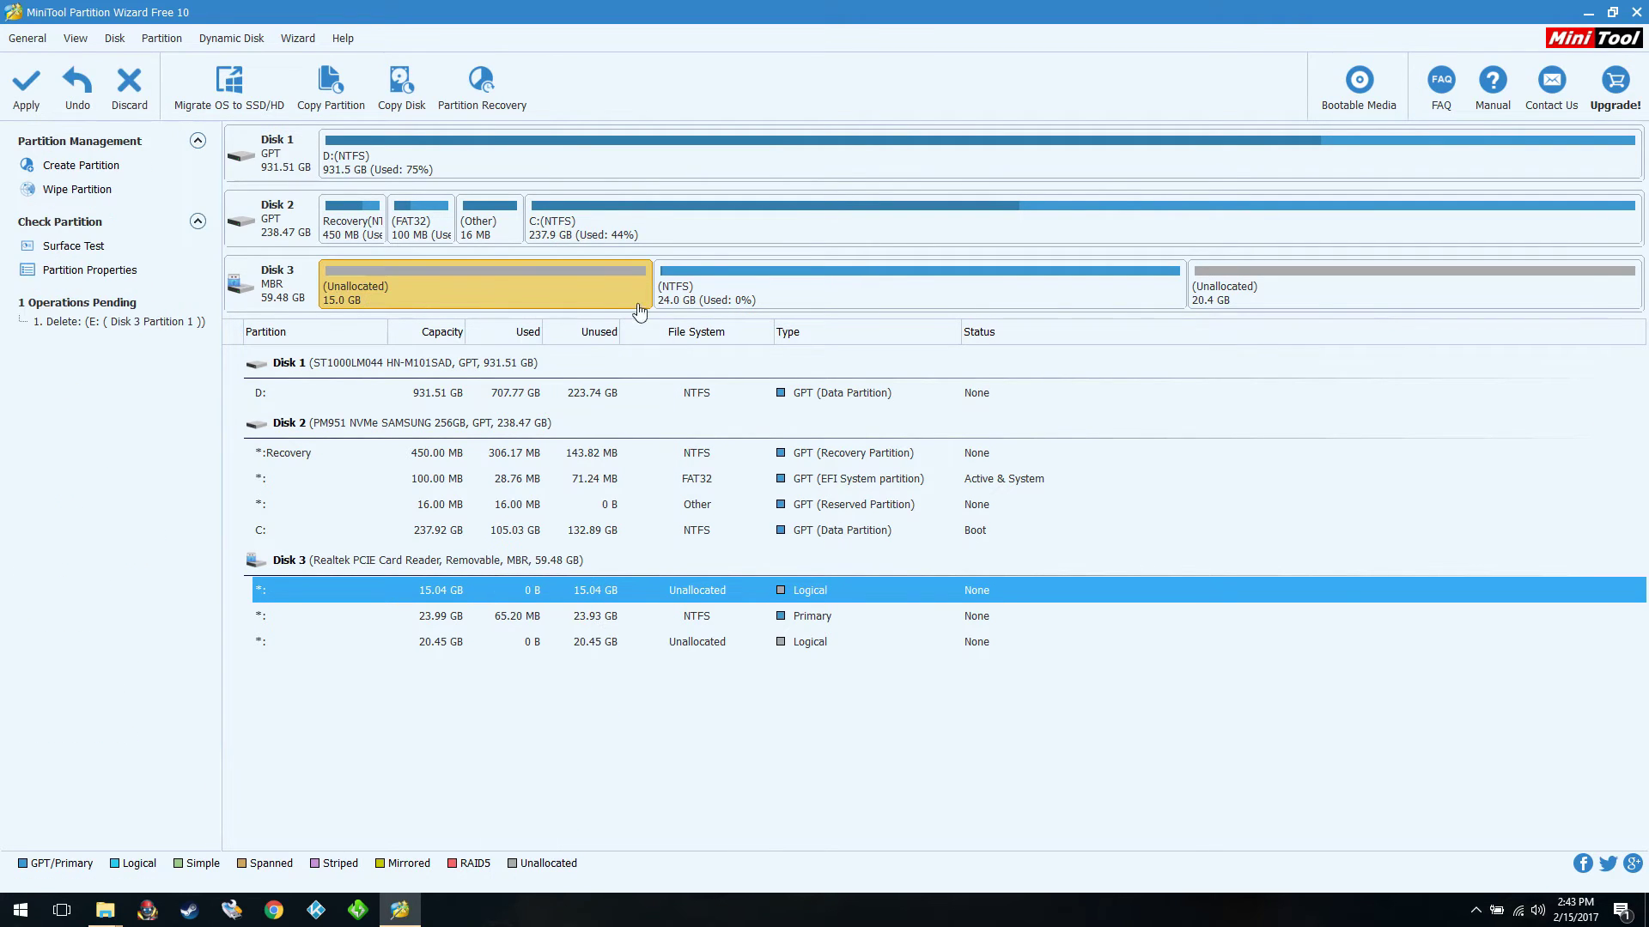
right_click(783, 294)
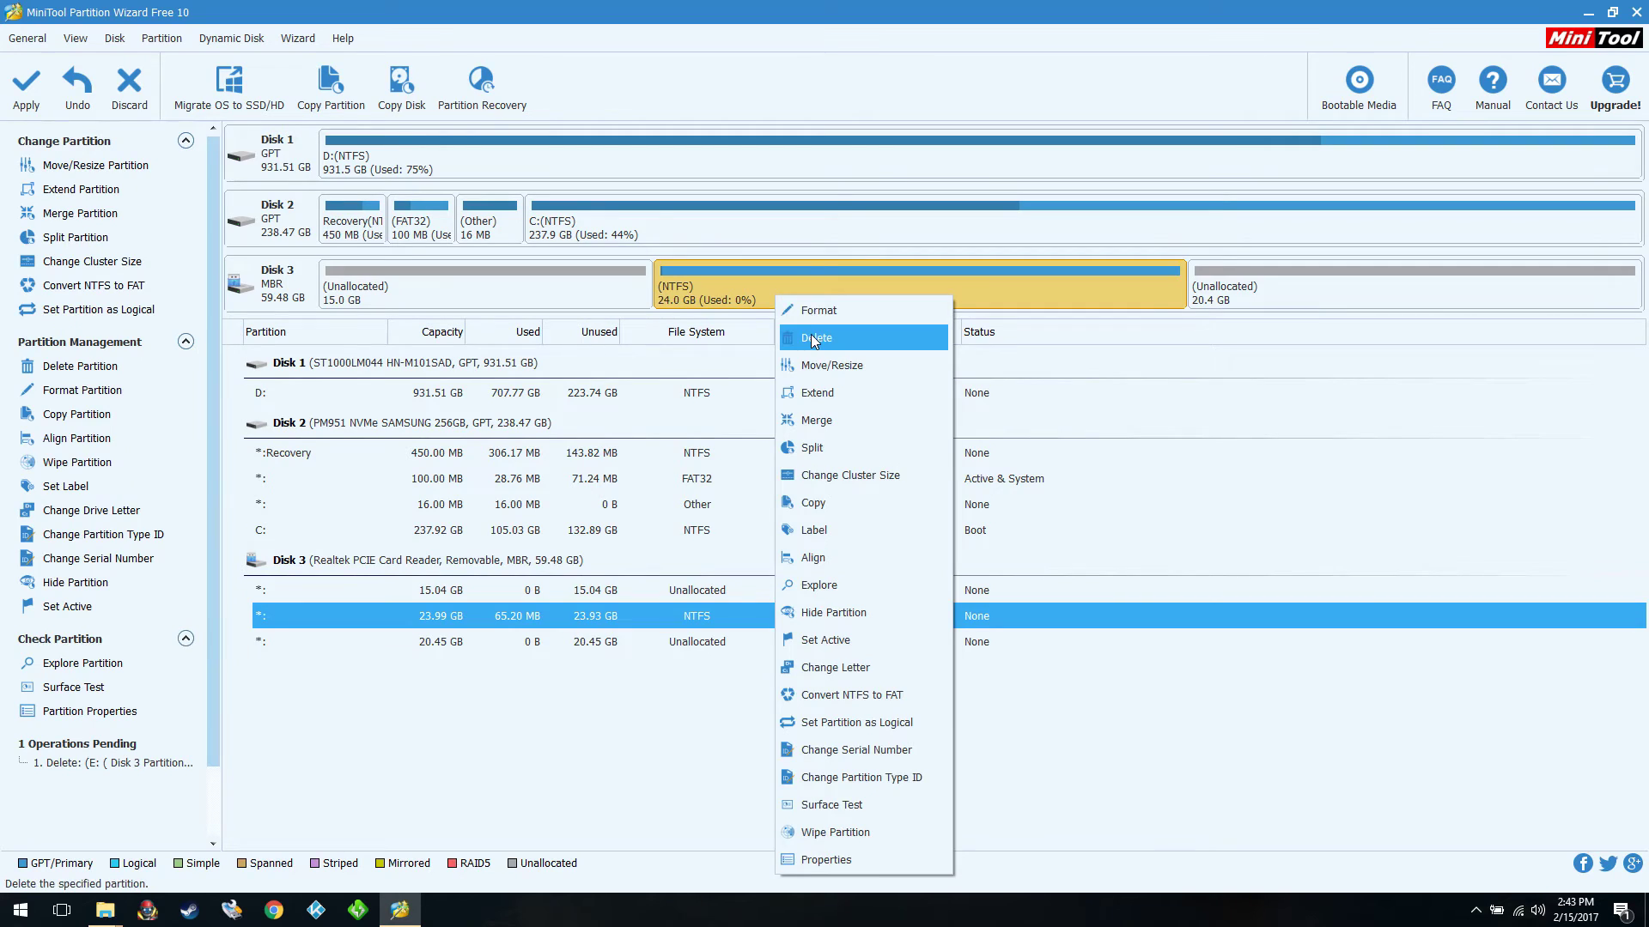
left_click(817, 337)
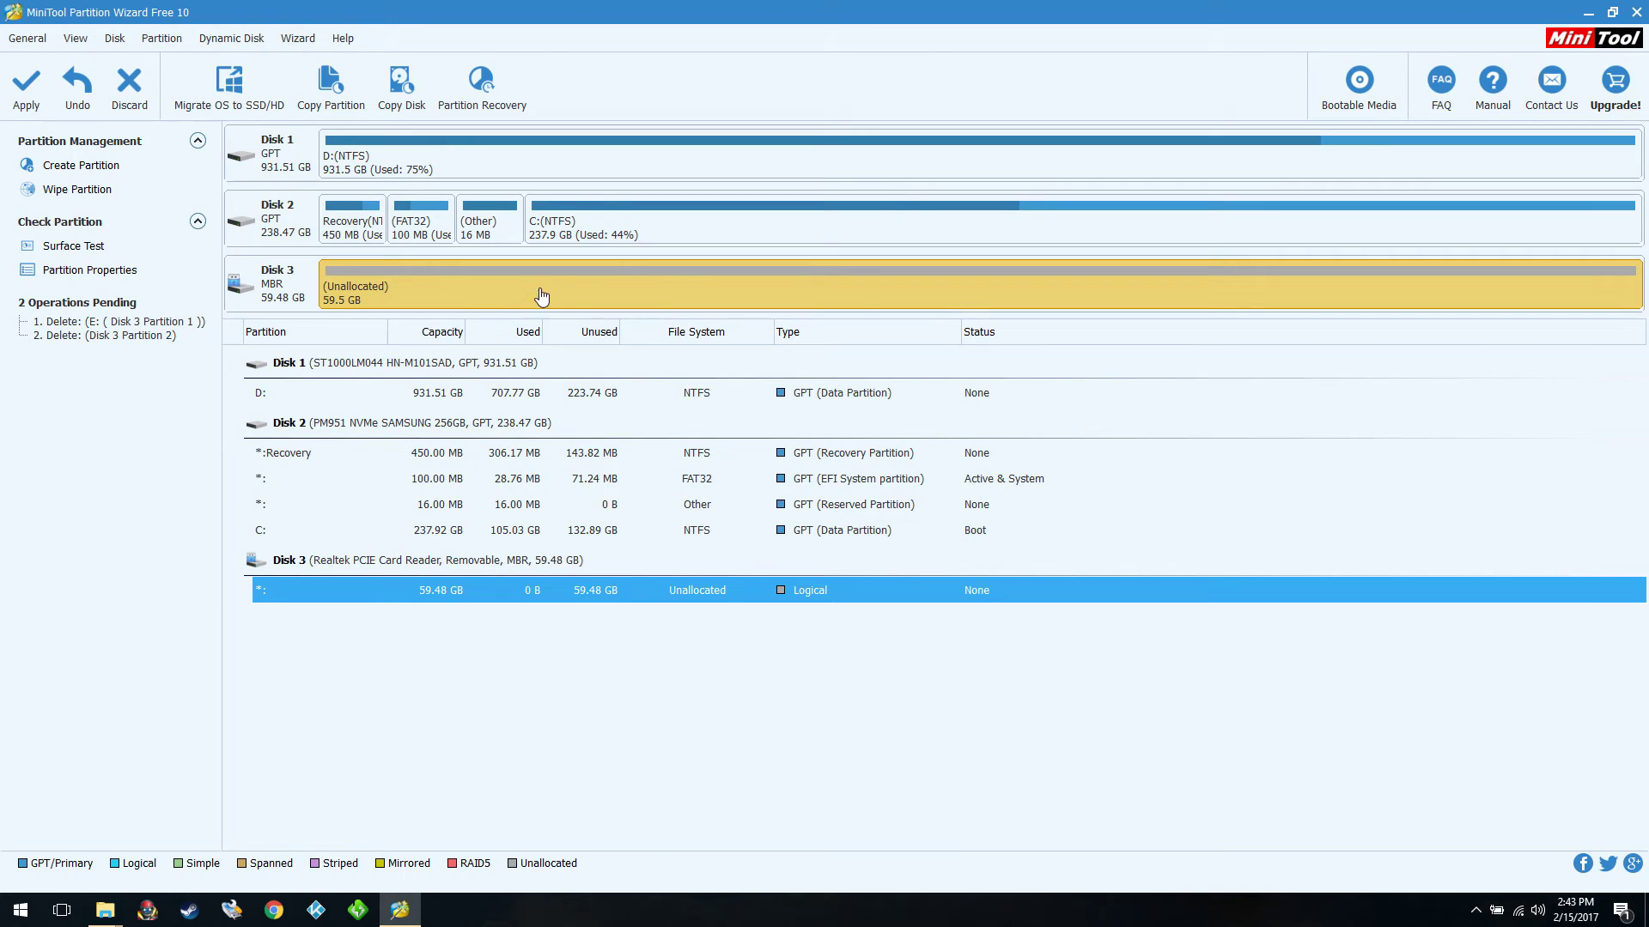
right_click(549, 284)
- Create a new FAT32 partition in the card's 59.48 GB unallocated space
left_click(572, 297)
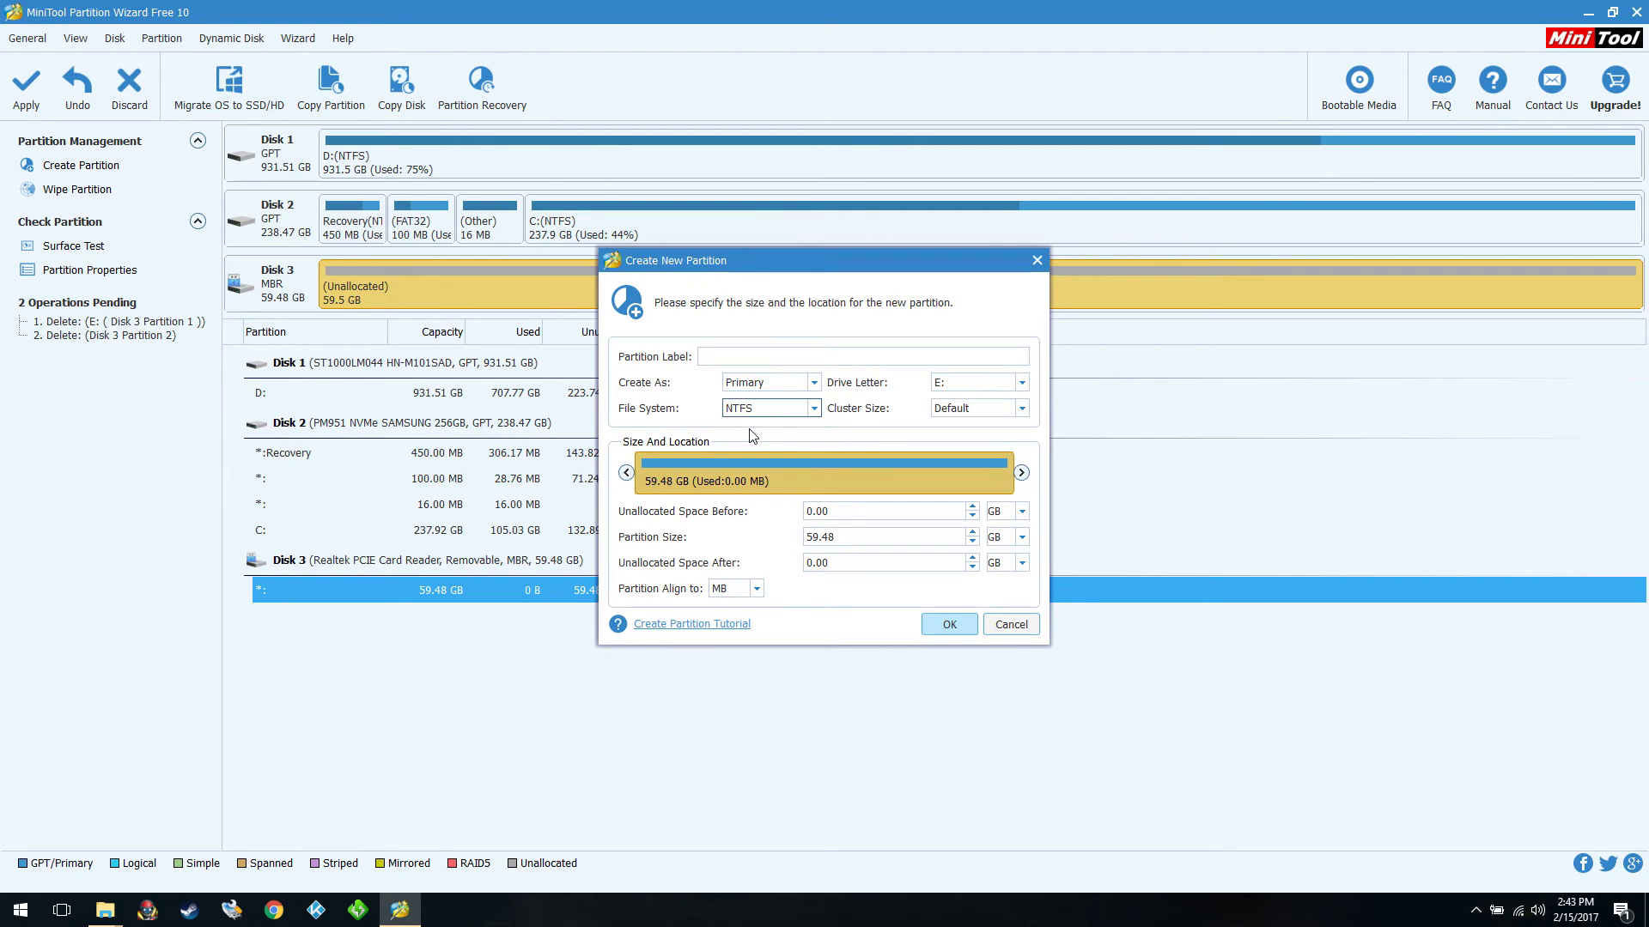
left_click(769, 409)
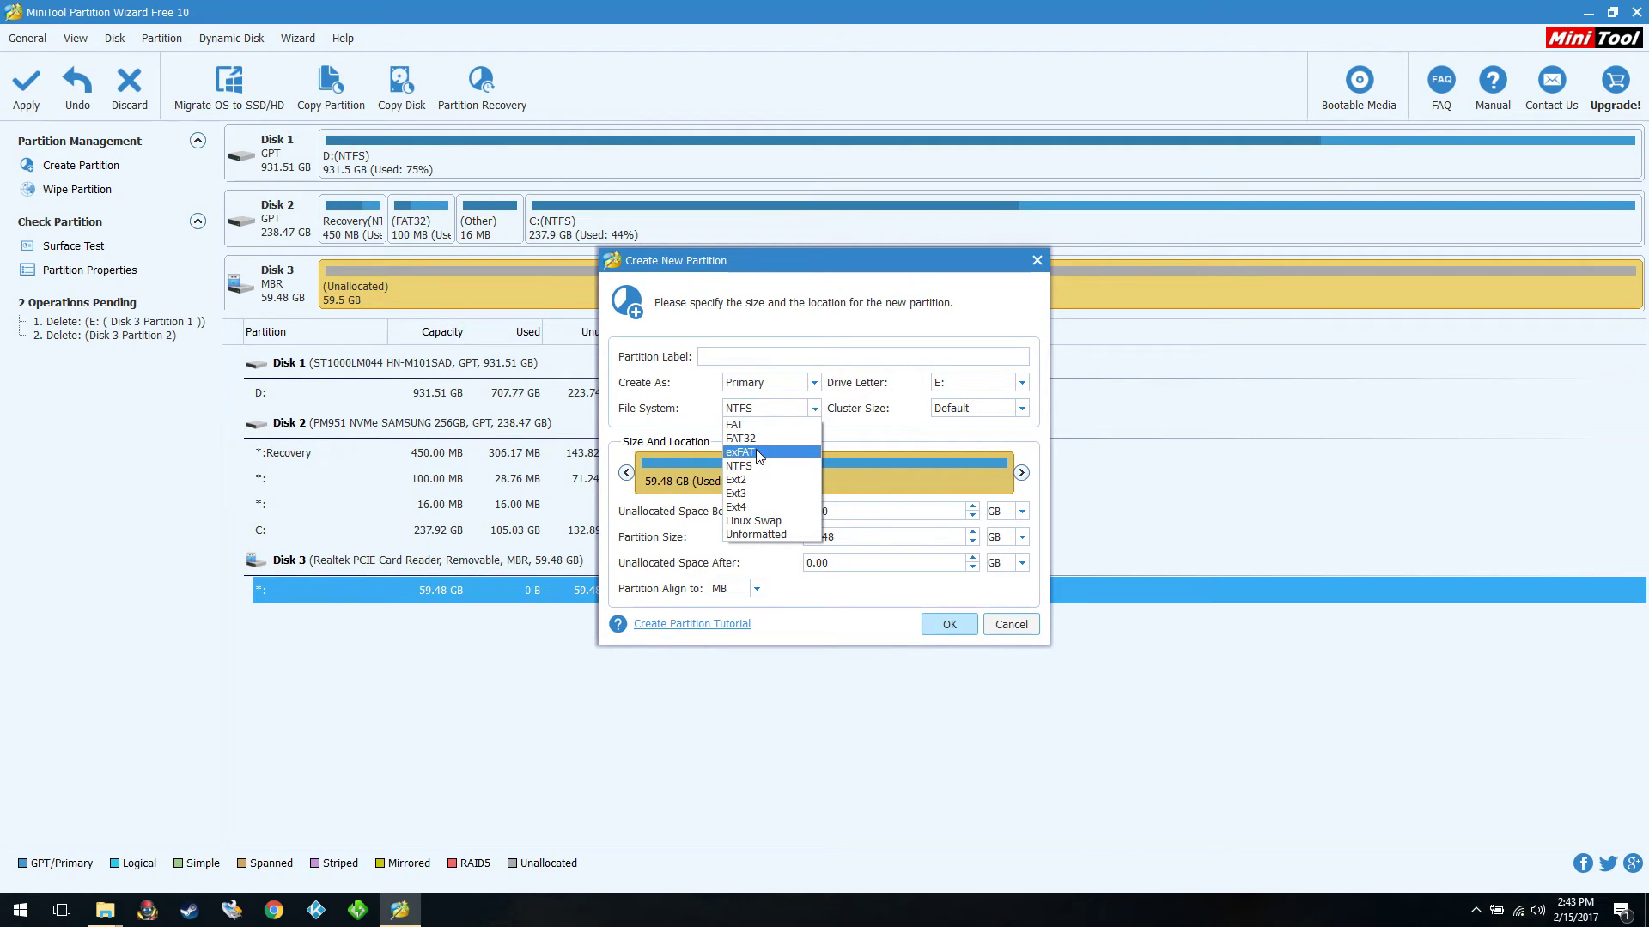
left_click(742, 438)
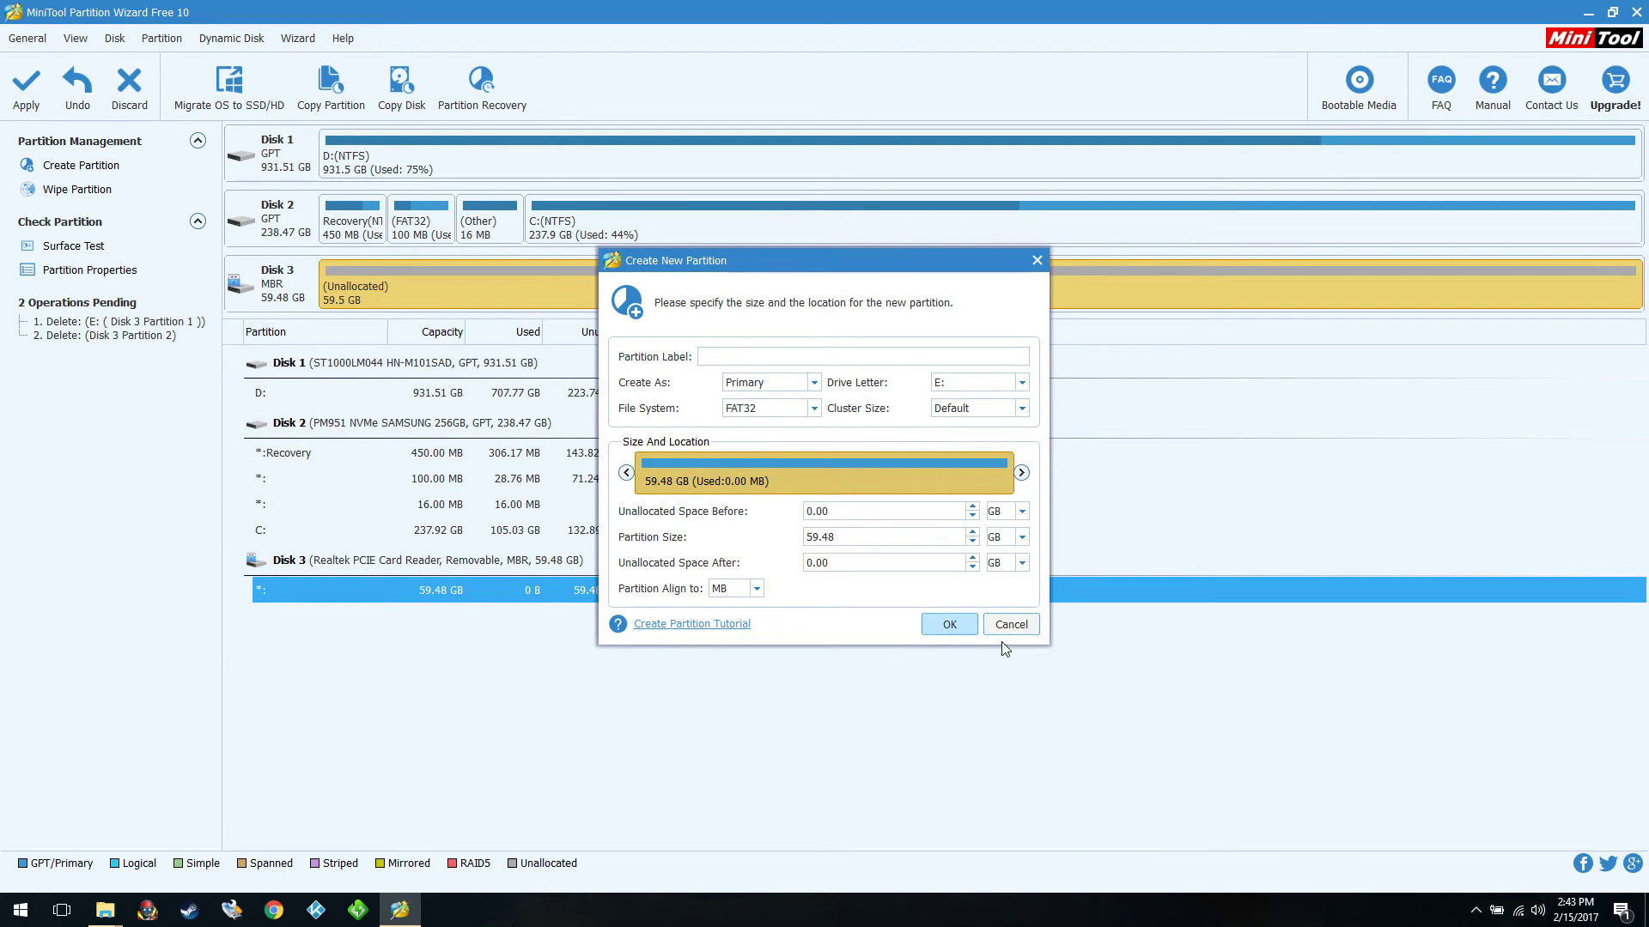
left_click(950, 625)
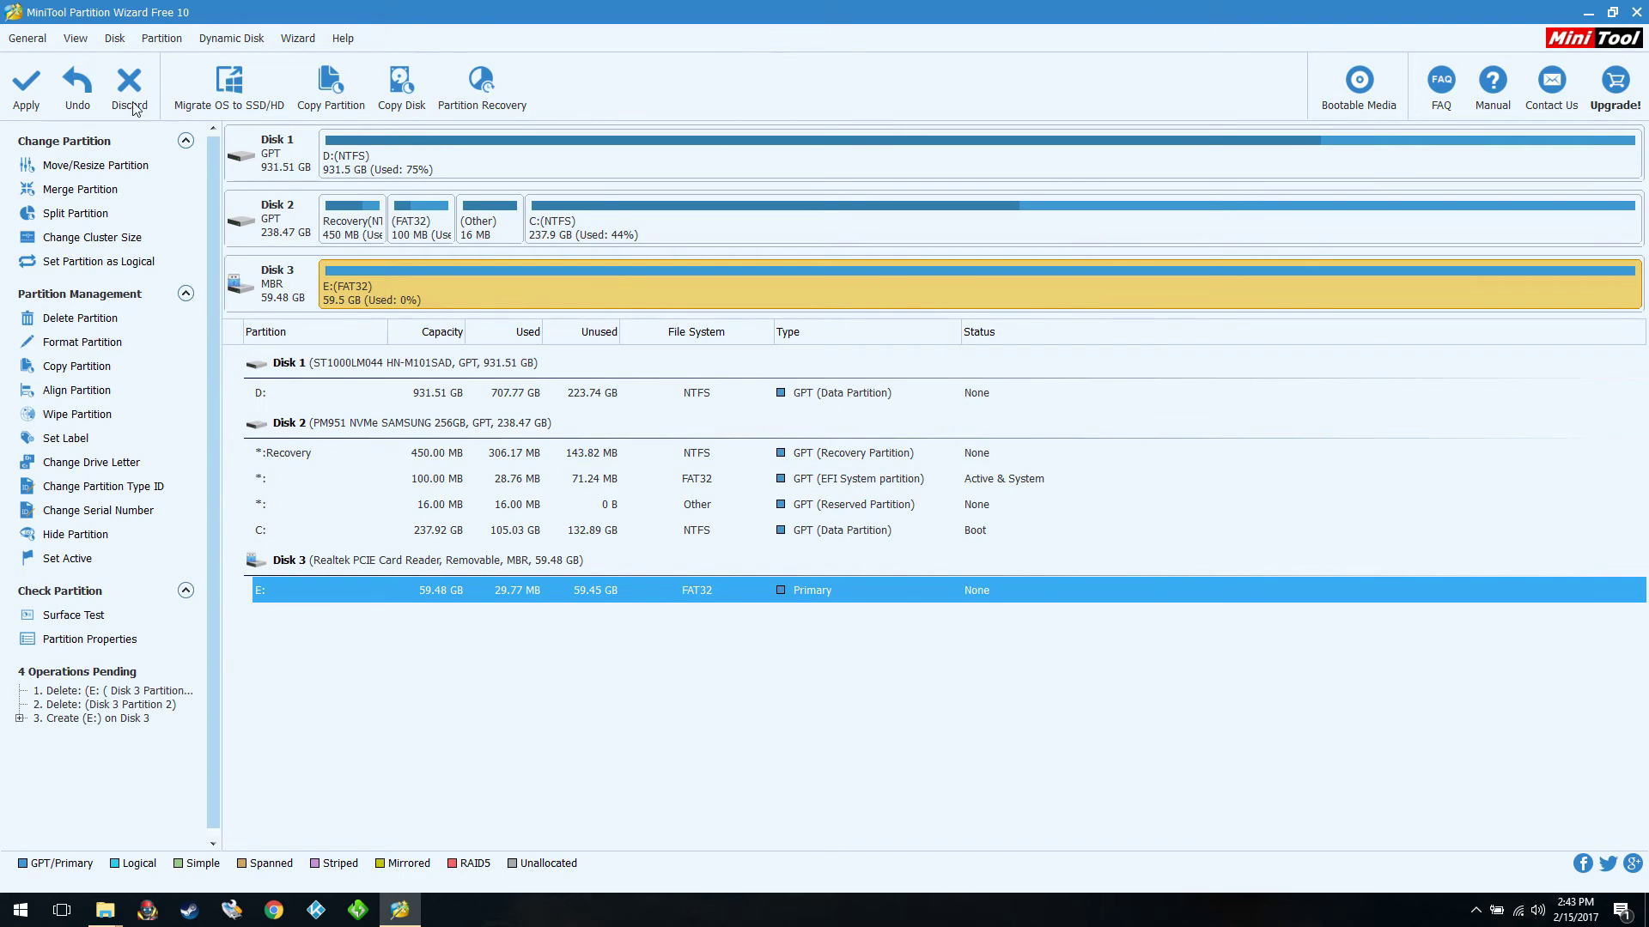
- Apply the pending partition changes, confirm the success message, and close Partition Wizard
left_click(26, 87)
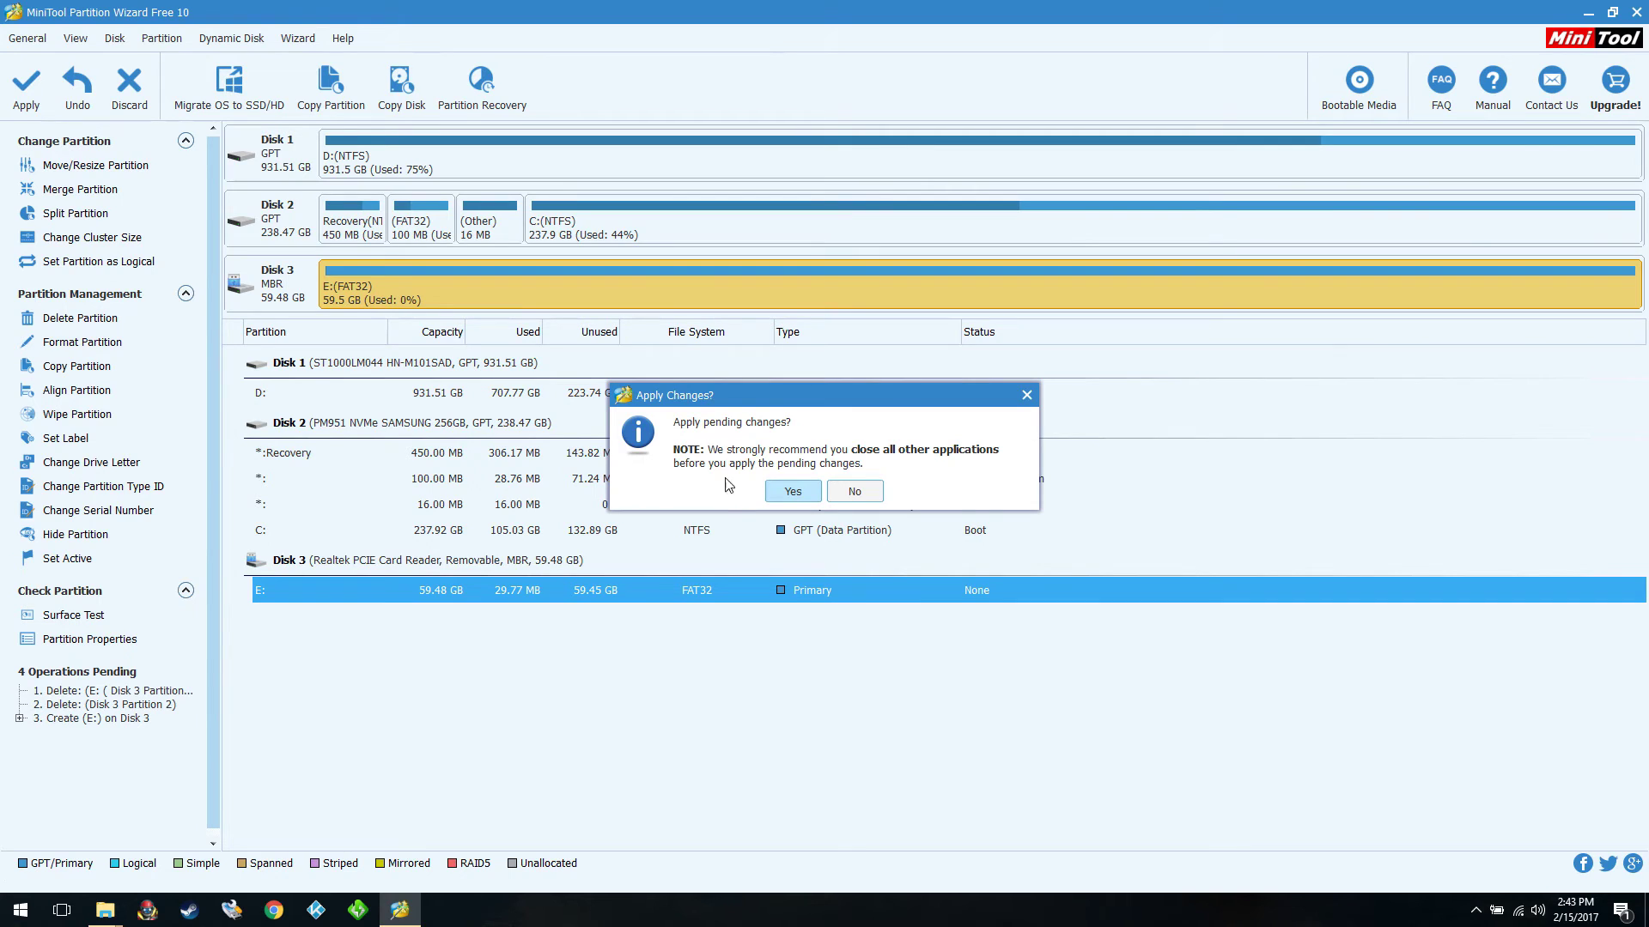
left_click(790, 492)
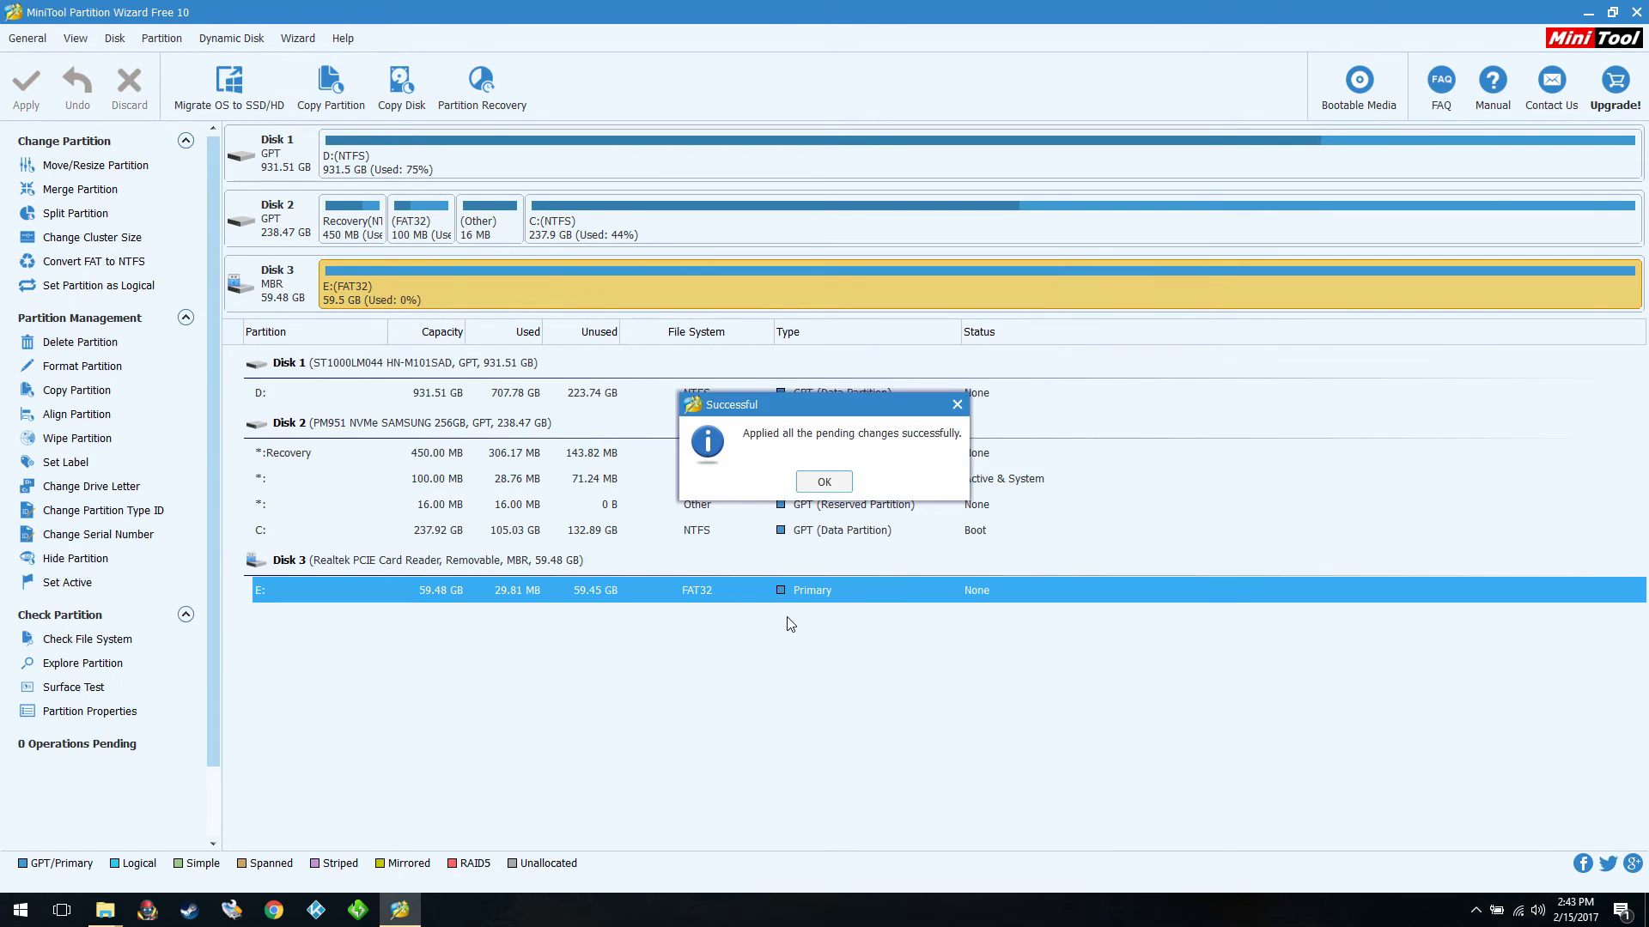
left_click(824, 483)
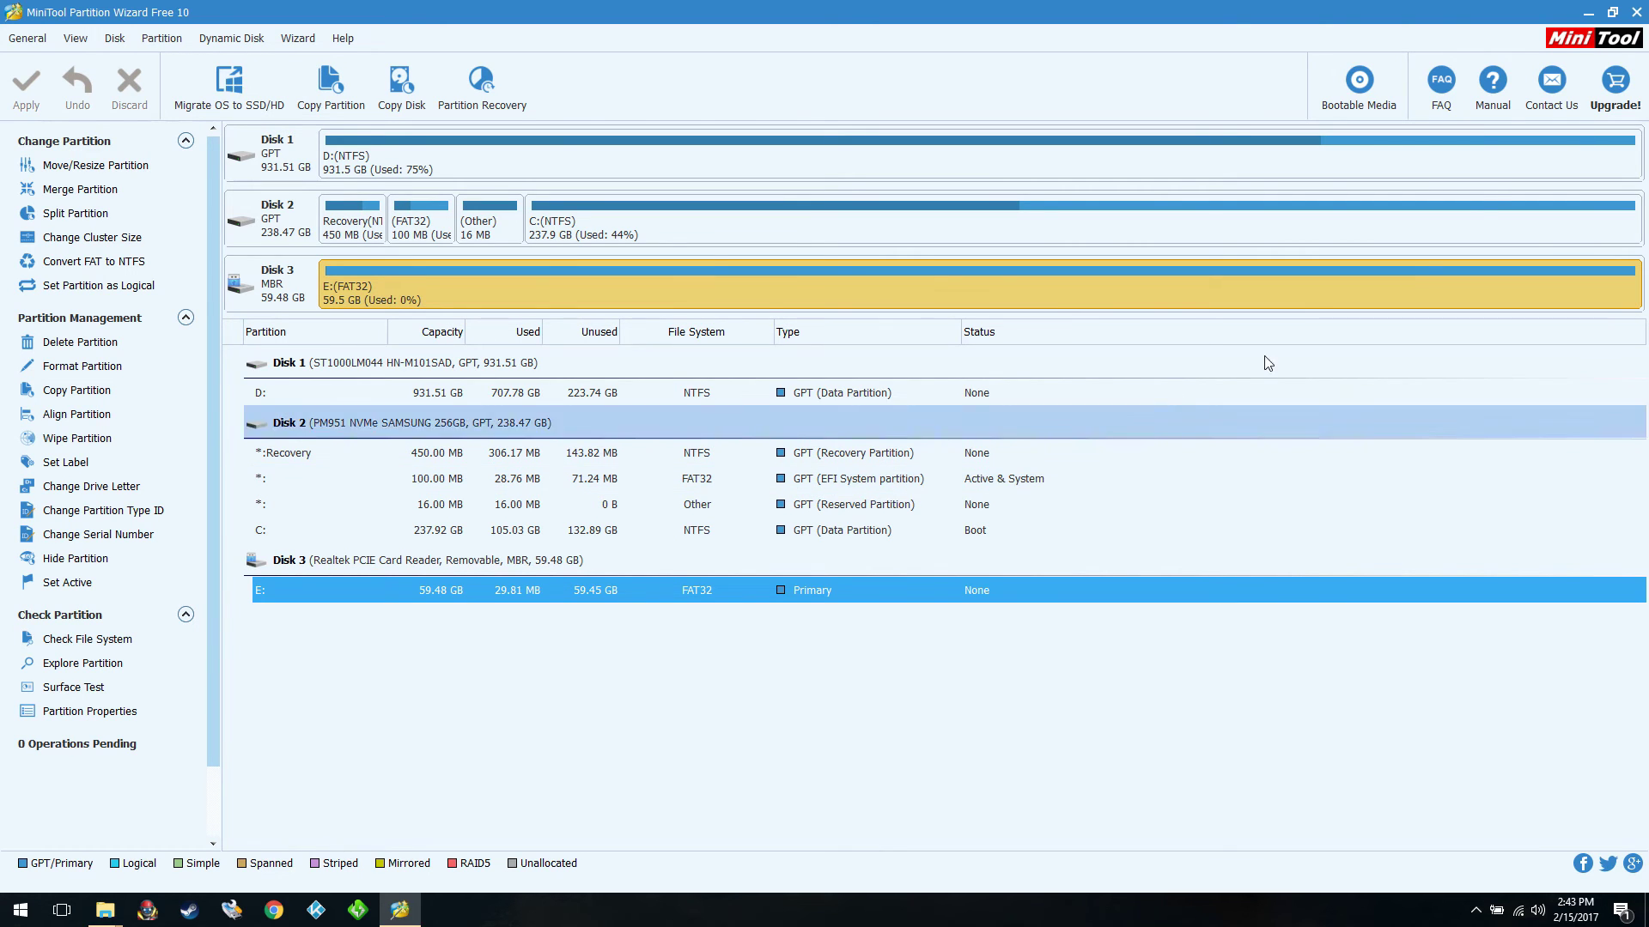
left_click(1636, 14)
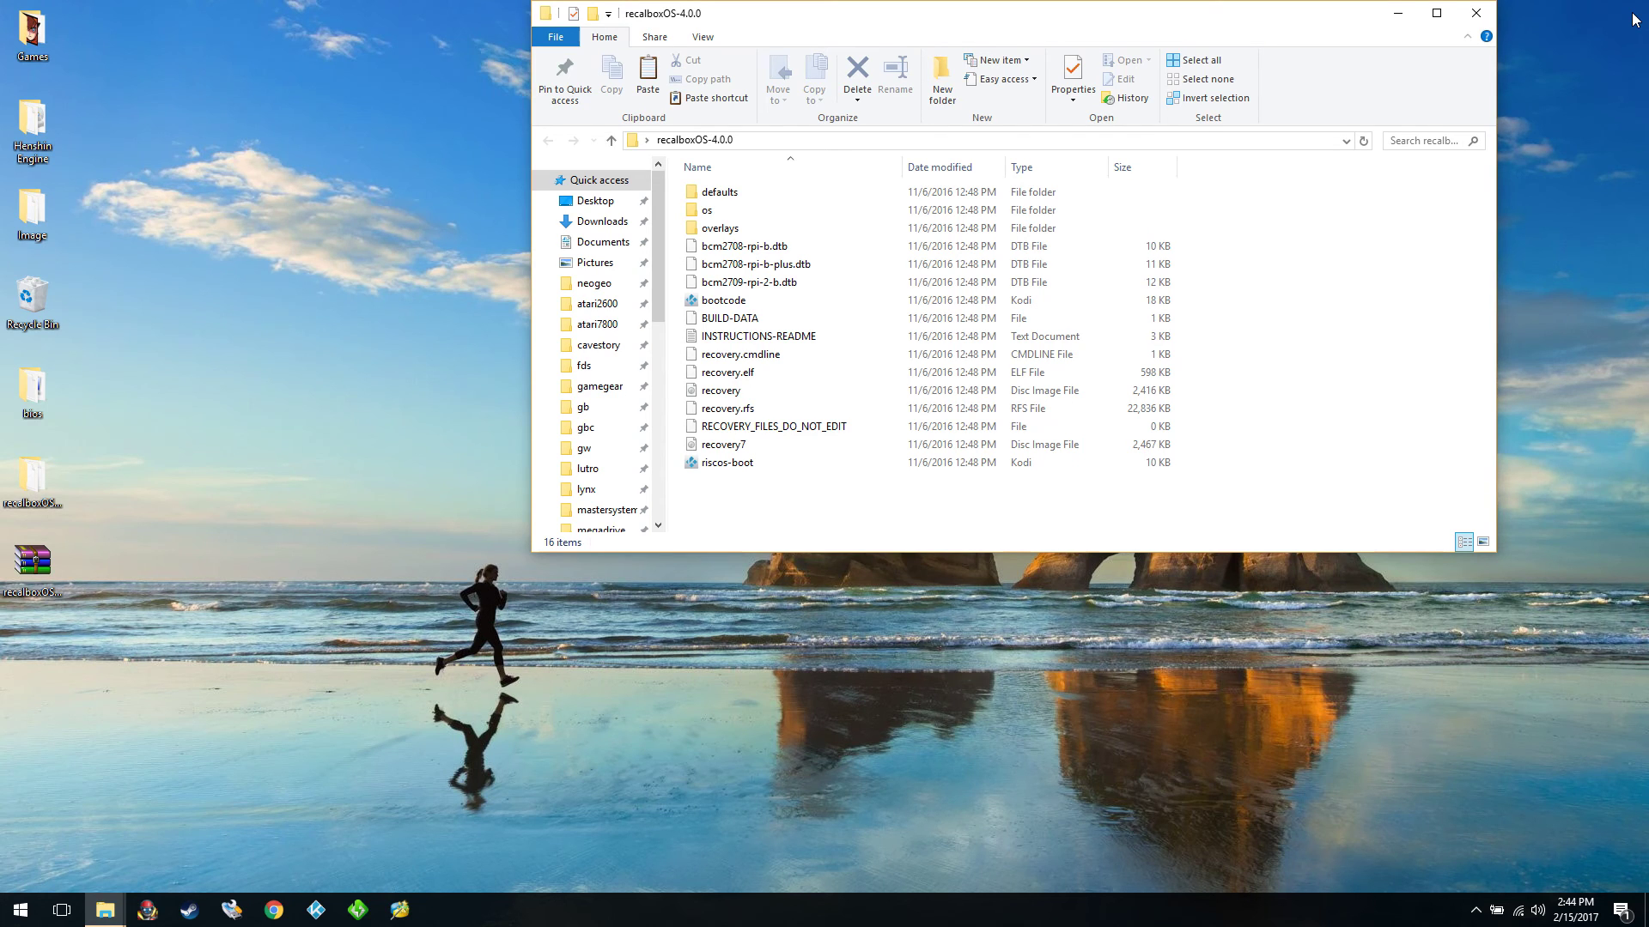
- Arrange the SDXC (E:) and recalboxOS-4.0.0 windows, then copy all 16 items to the card root
left_click(516, 708)
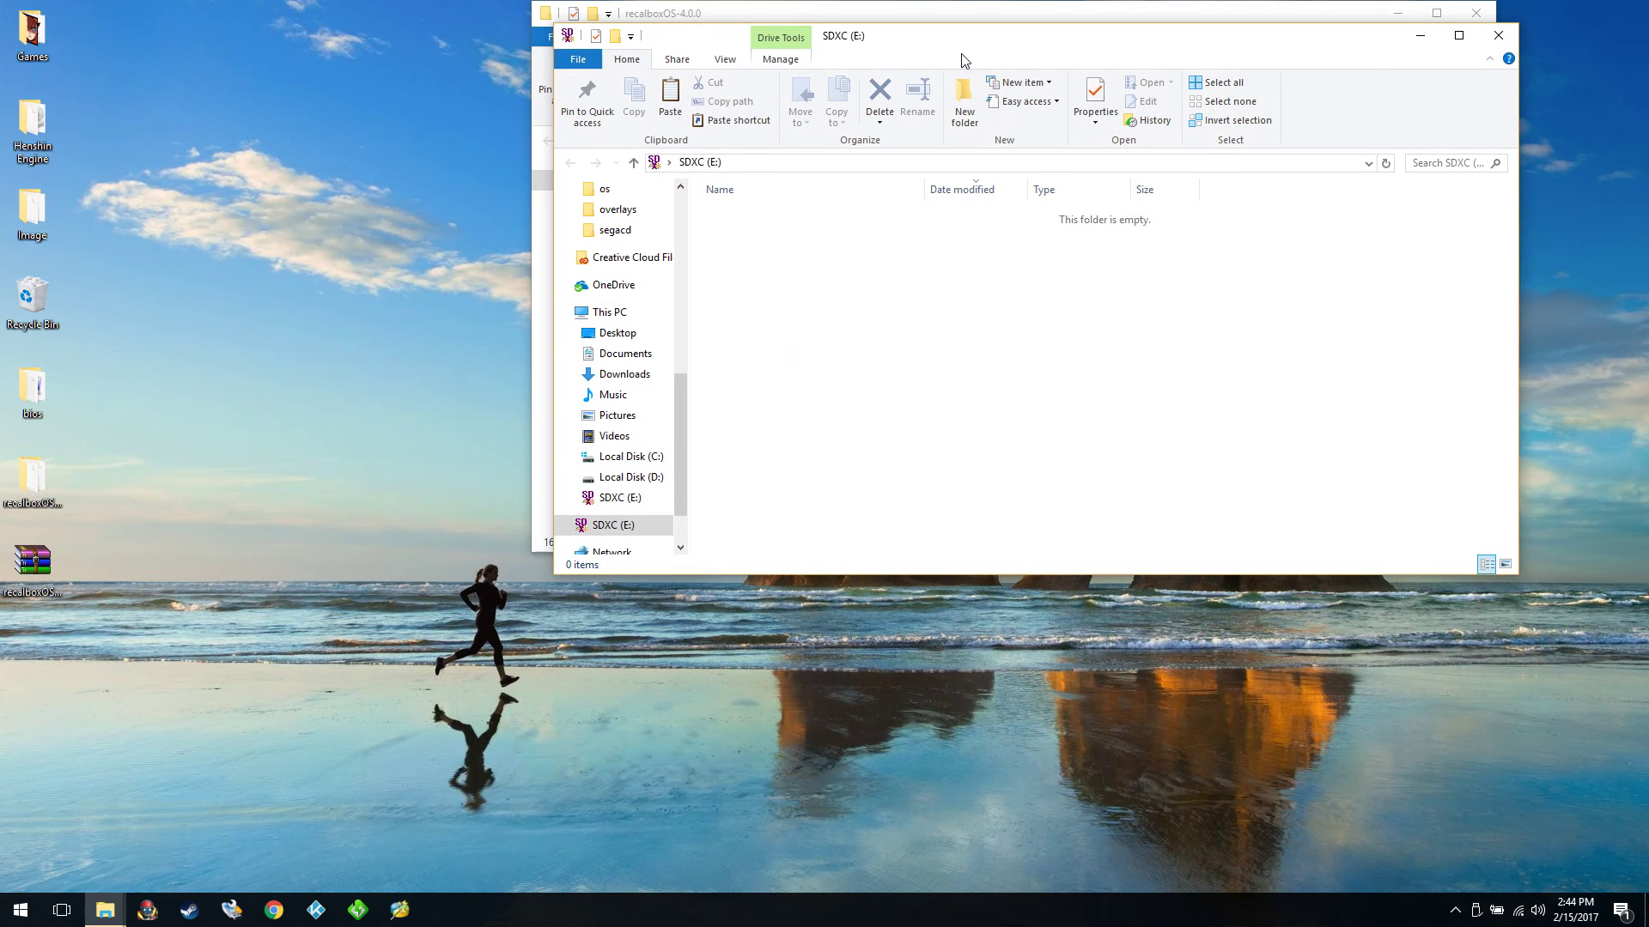
left_click_drag(976, 29, 1016, 398)
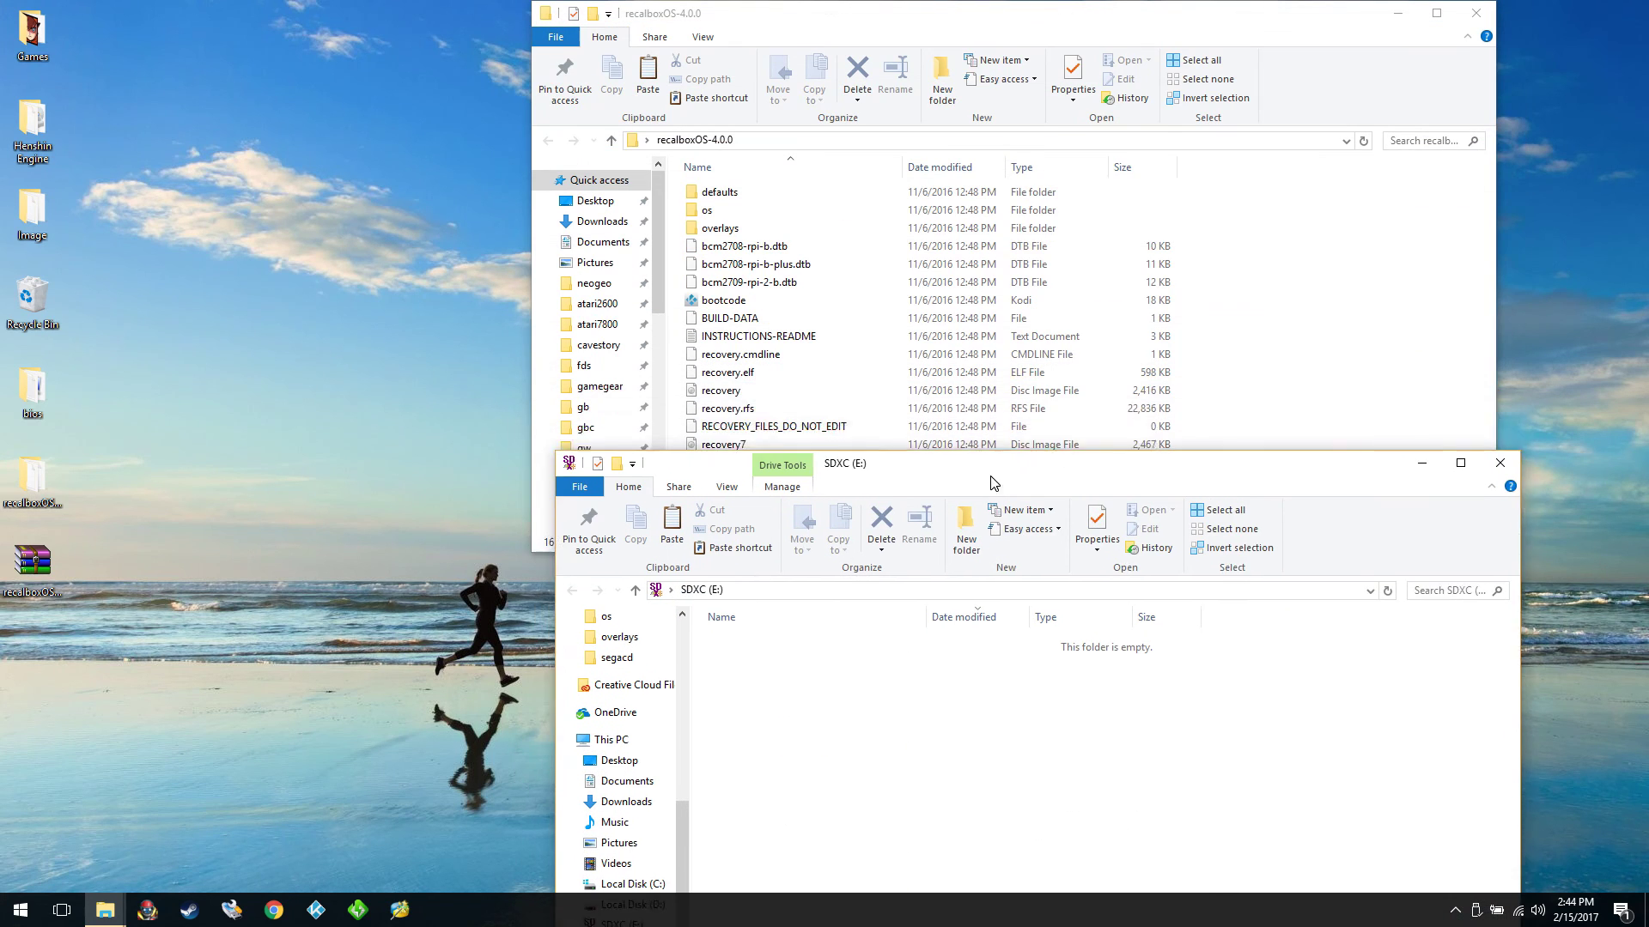
left_click(1293, 256)
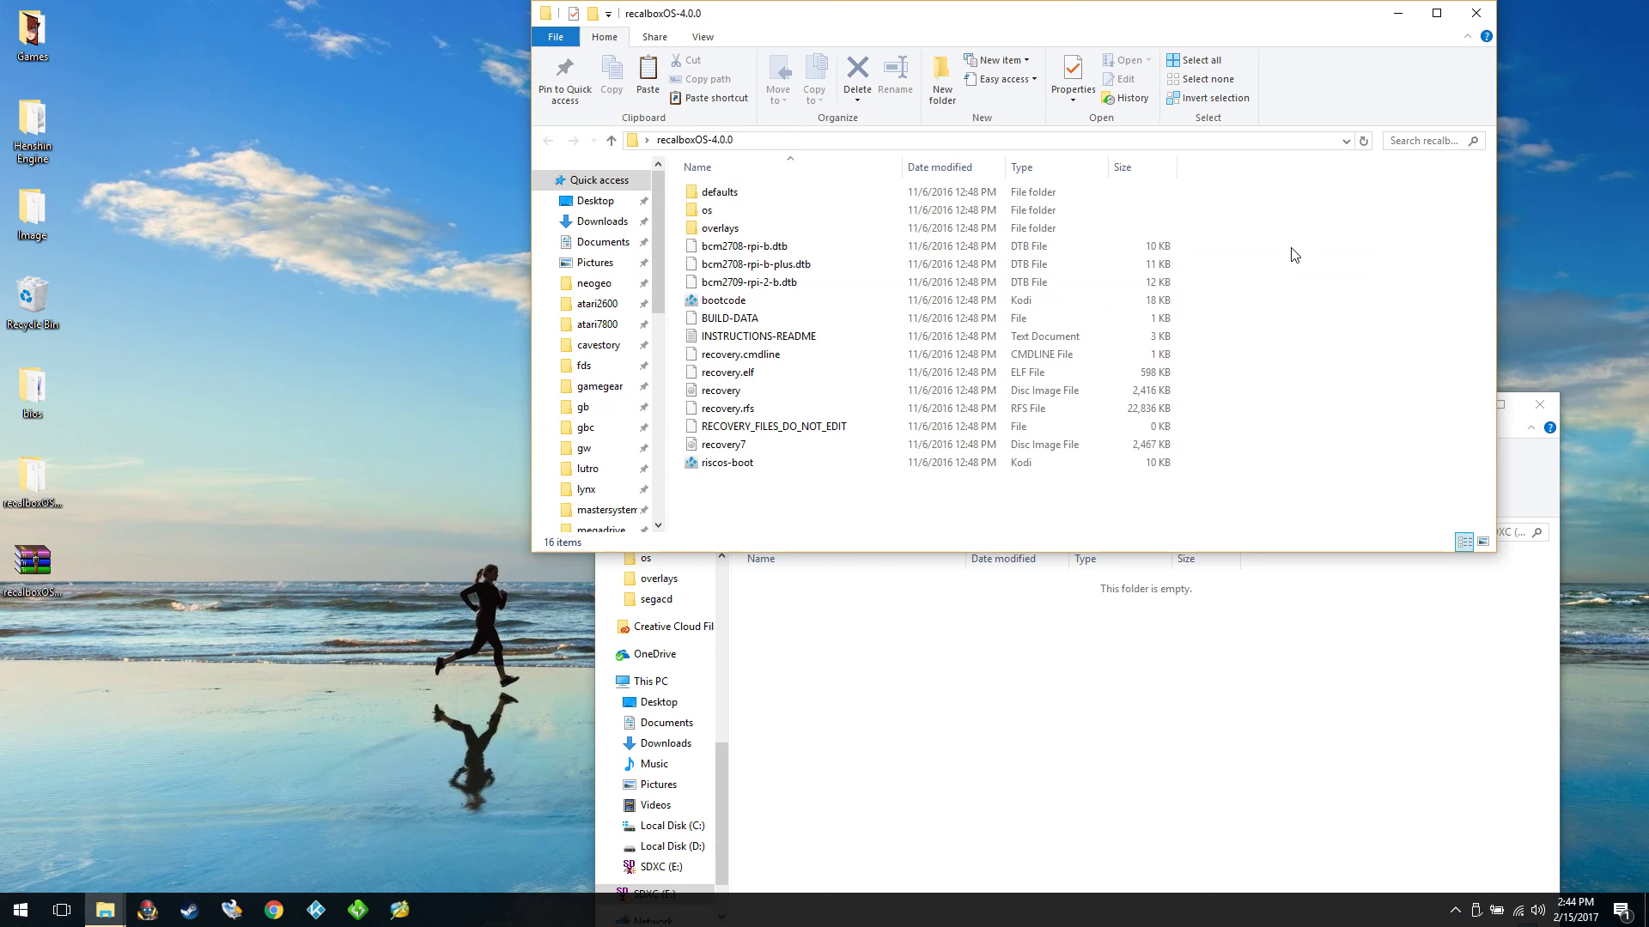
key("ctrl+a")
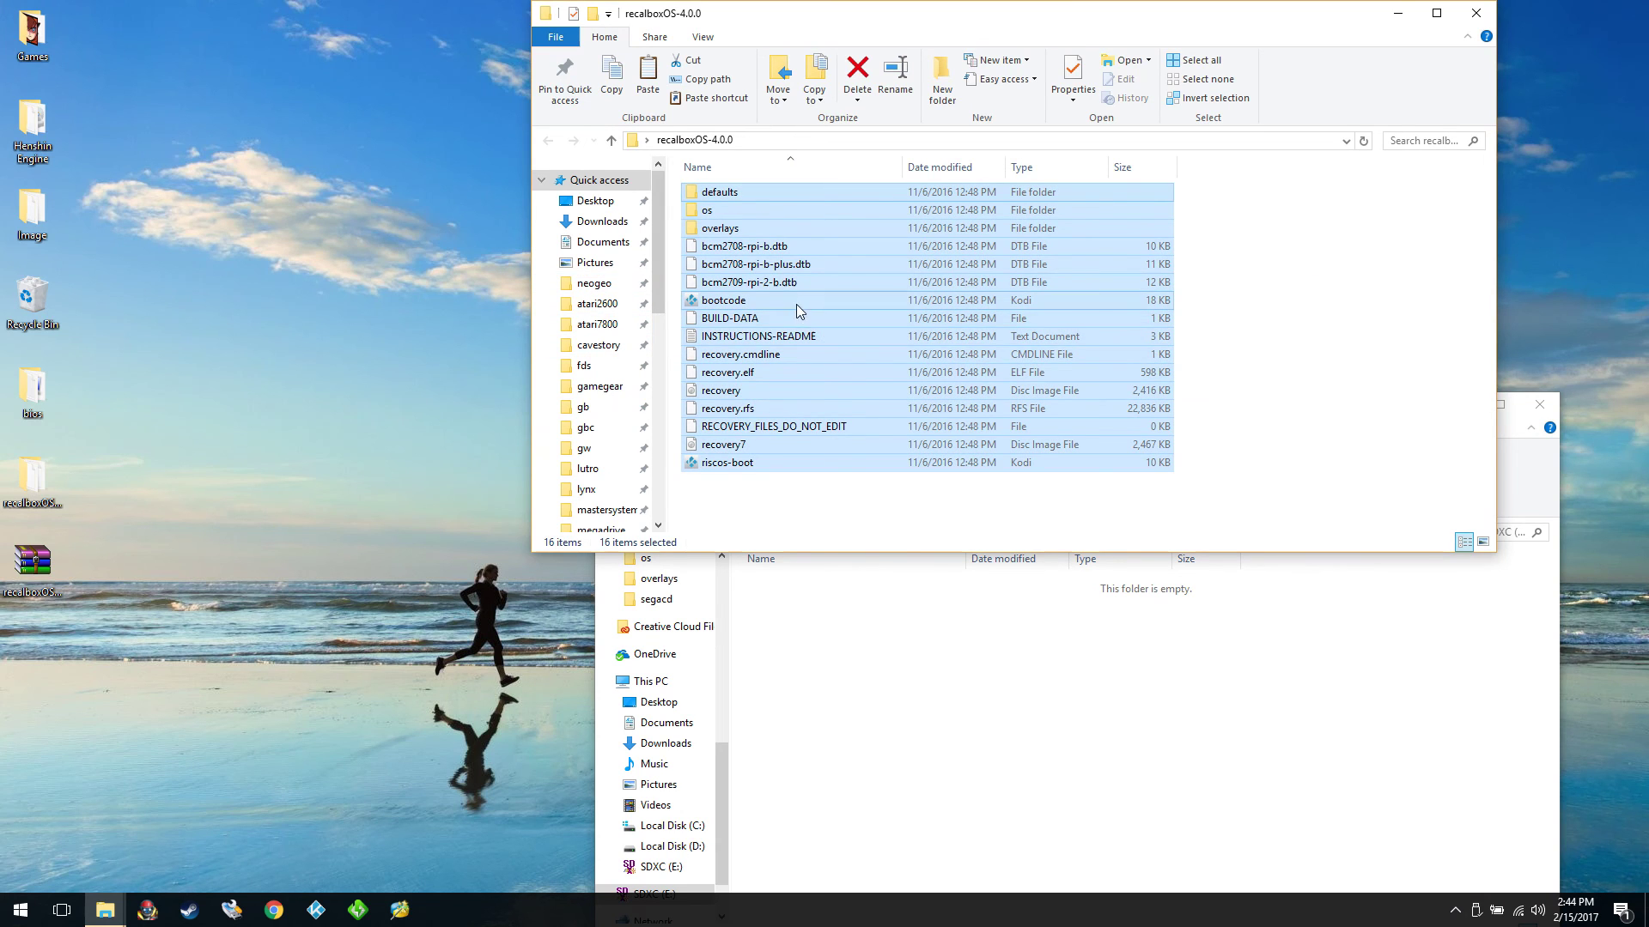
left_click_drag(753, 286, 992, 741)
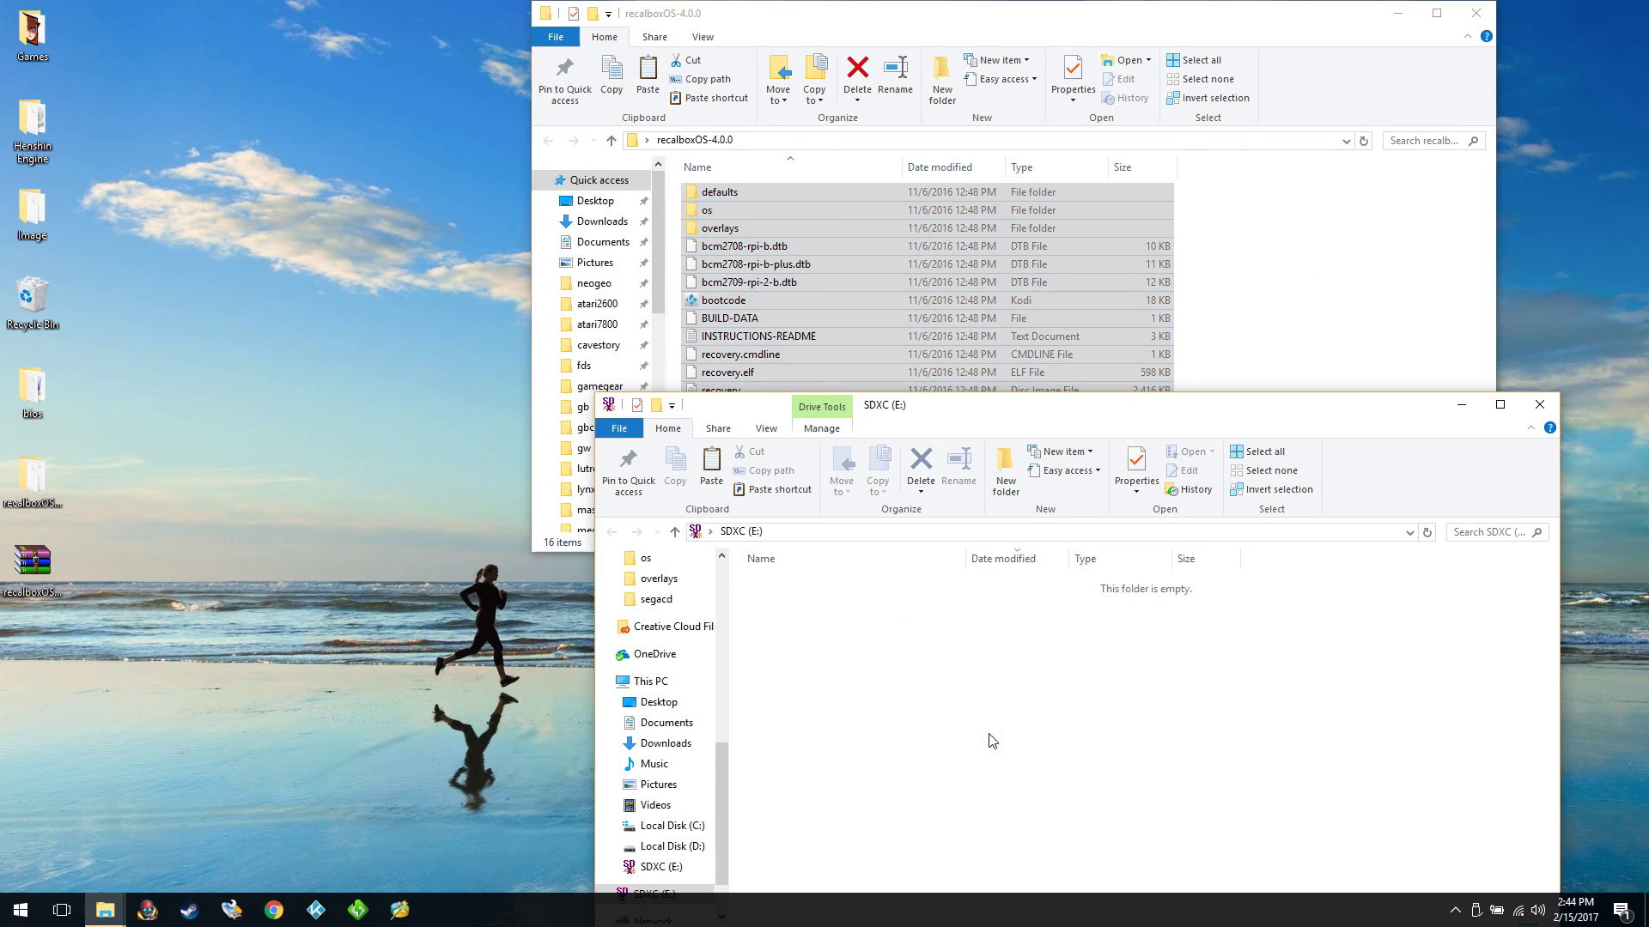